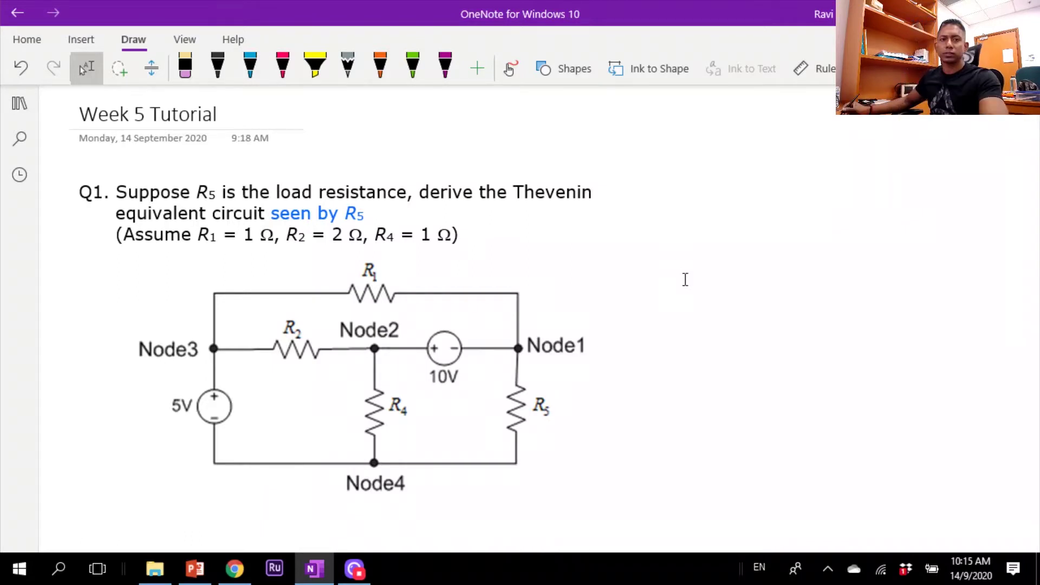
Draw a blue ink circle around load resistor R5 on the printed schematic.
click(250, 67)
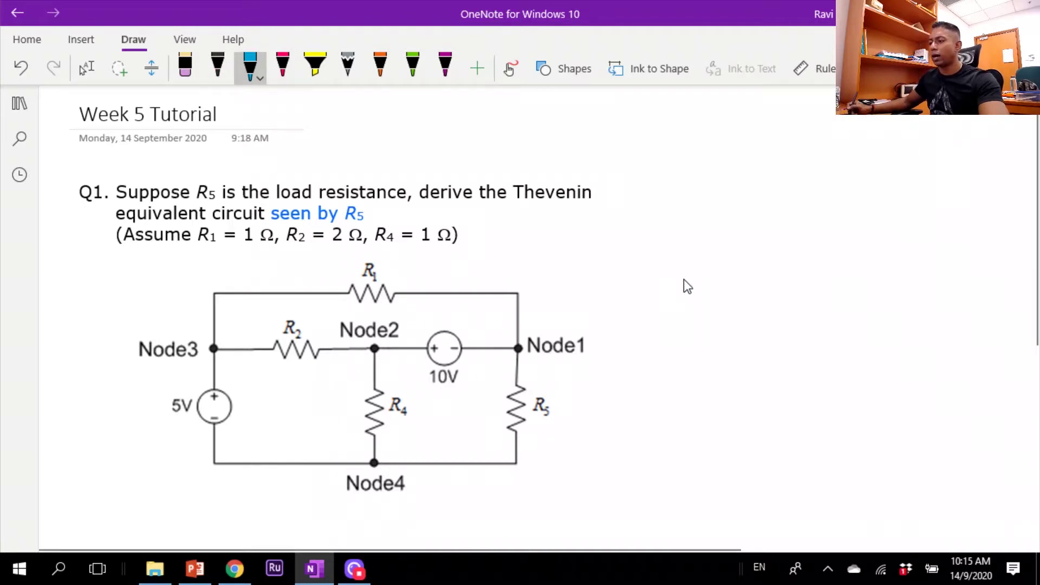
mouse_move(534, 376)
mouse_down()
mouse_move(550, 444)
mouse_move(534, 377)
mouse_up()
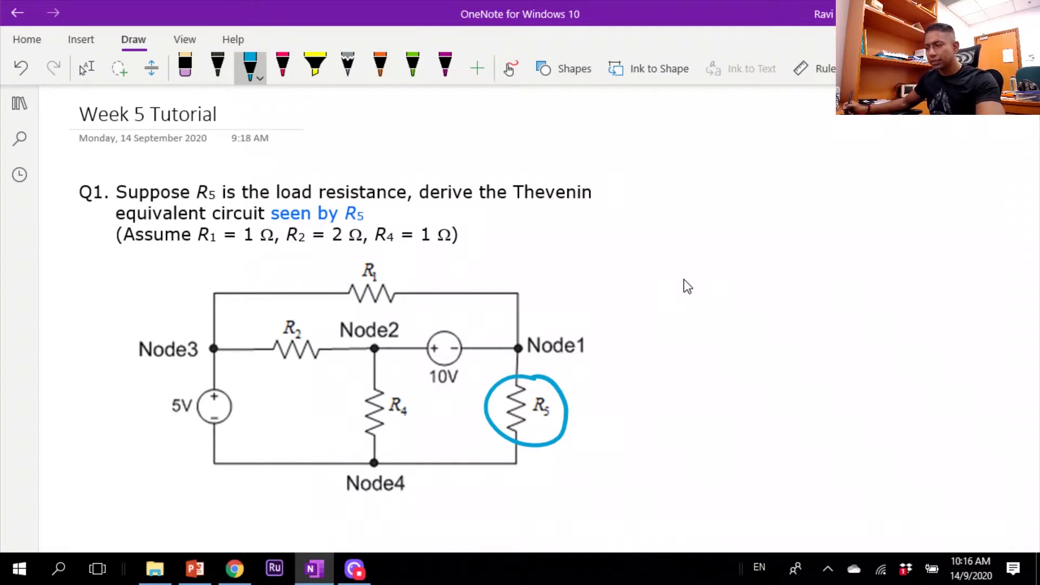
Sketch the 5V source, R2, node N2 and the 10V source in orange beside the schematic.
click(380, 65)
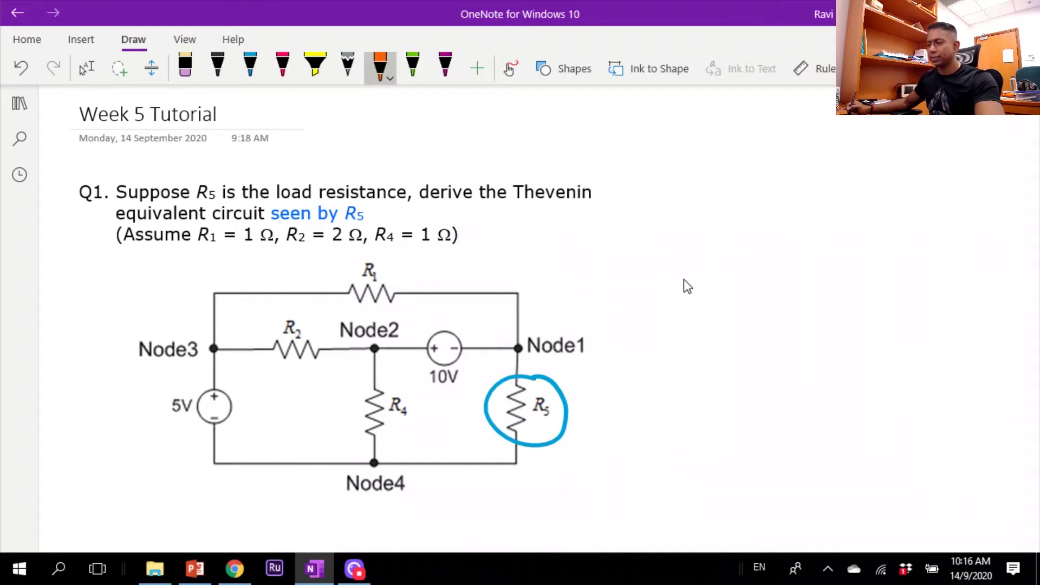
mouse_move(668, 385)
mouse_down()
mouse_move(722, 382)
mouse_move(704, 394)
mouse_up()
drag(620, 390, 616, 411)
mouse_move(626, 387)
mouse_down()
mouse_move(649, 409)
mouse_move(686, 346)
mouse_move(814, 341)
mouse_up()
mouse_move(753, 298)
mouse_down()
mouse_move(755, 322)
mouse_move(795, 322)
mouse_move(827, 343)
mouse_move(840, 301)
mouse_move(881, 343)
mouse_move(881, 367)
mouse_up()
click(824, 342)
mouse_move(889, 339)
mouse_down()
mouse_move(889, 353)
mouse_move(930, 342)
mouse_up()
mouse_move(883, 313)
mouse_down()
mouse_move(882, 323)
mouse_move(893, 310)
mouse_move(921, 307)
mouse_up()
drag(930, 343, 947, 343)
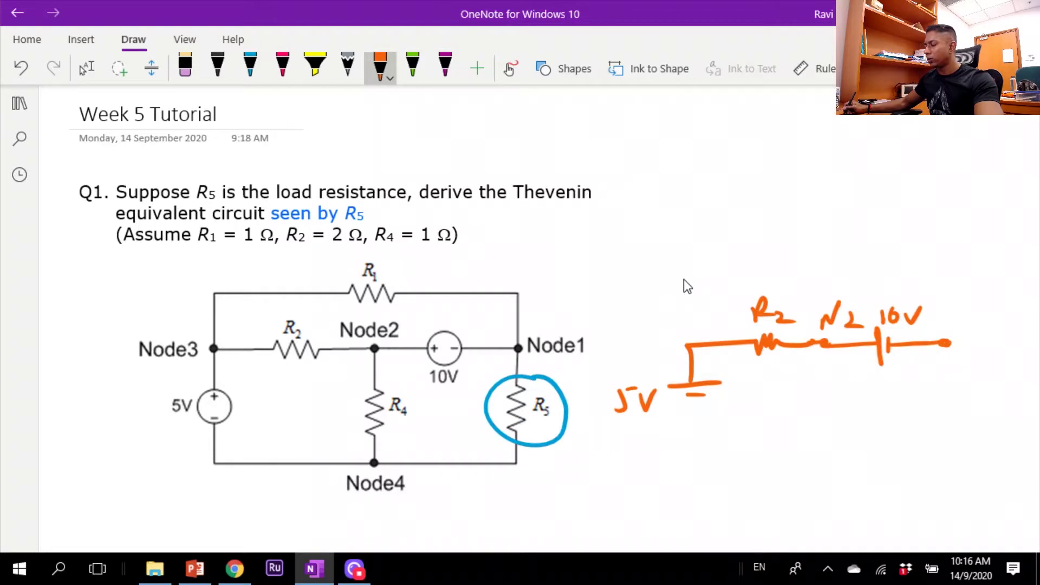
Add R4 down from N2 to the bottom wire and the top branch labelled R1.
click(817, 347)
mouse_move(820, 348)
mouse_down()
mouse_move(817, 403)
mouse_move(837, 443)
mouse_up()
drag(842, 398, 878, 428)
mouse_move(703, 396)
mouse_down()
mouse_move(709, 465)
mouse_move(939, 462)
mouse_up()
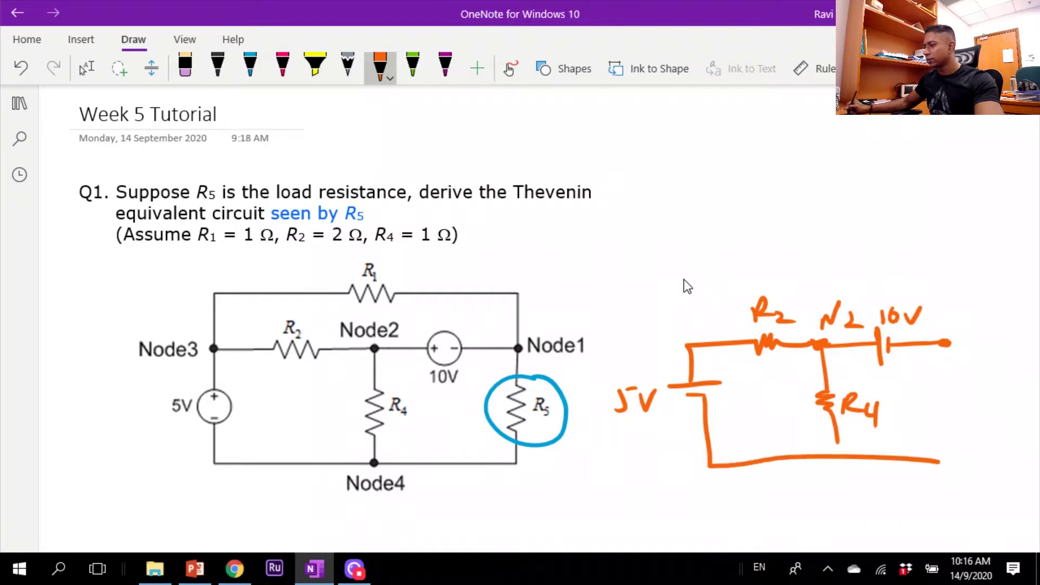
drag(838, 442, 838, 457)
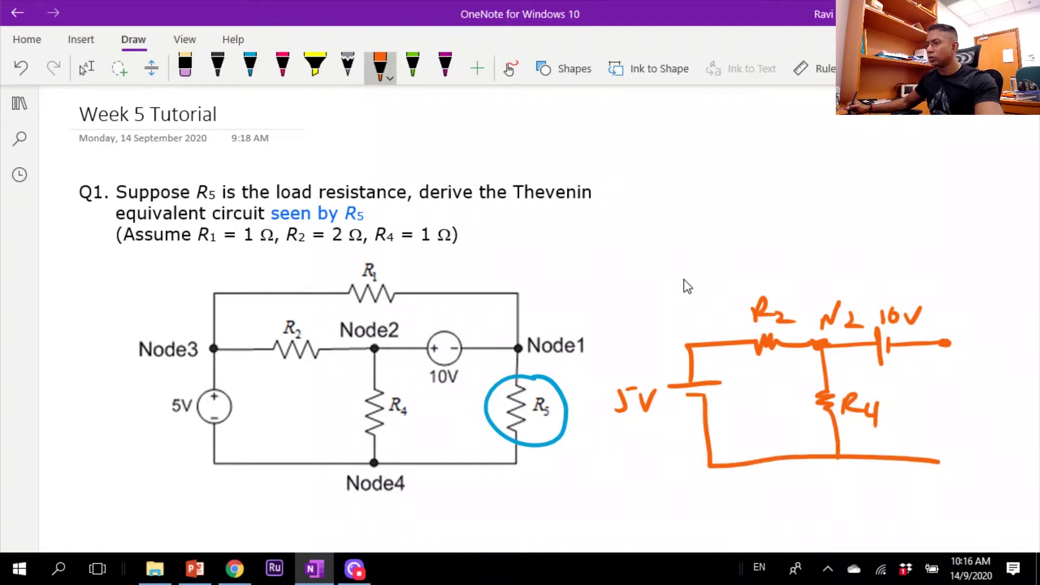
mouse_move(685, 347)
mouse_down()
mouse_move(681, 316)
mouse_move(781, 255)
mouse_move(936, 253)
mouse_move(949, 291)
mouse_move(945, 343)
mouse_up()
mouse_move(775, 216)
mouse_down()
mouse_move(775, 230)
mouse_move(792, 224)
mouse_up()
drag(802, 214, 804, 223)
click(250, 66)
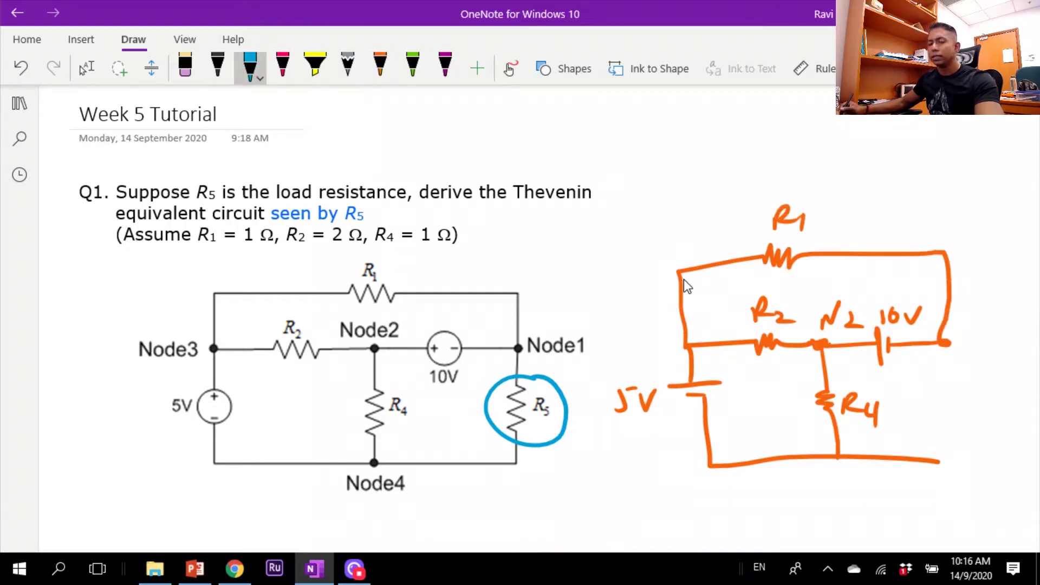
Dot and label junctions N3 (left of R2), N2, and N4 (below R4) in blue.
click(687, 345)
mouse_move(650, 356)
mouse_down()
mouse_move(666, 336)
mouse_move(681, 347)
mouse_move(671, 354)
mouse_up()
click(819, 344)
mouse_move(822, 326)
mouse_down()
mouse_move(838, 297)
mouse_move(869, 326)
mouse_up()
click(838, 458)
mouse_move(821, 493)
mouse_down()
mouse_move(825, 477)
mouse_move(842, 475)
mouse_up()
mouse_move(851, 475)
mouse_down()
mouse_move(866, 485)
mouse_move(860, 494)
mouse_up()
Dot the right junction after 10V as N1 and mark the bottom-right open terminal.
click(941, 344)
drag(954, 341, 957, 325)
mouse_move(958, 325)
mouse_down()
mouse_move(971, 340)
mouse_move(975, 315)
mouse_up()
drag(984, 317, 984, 341)
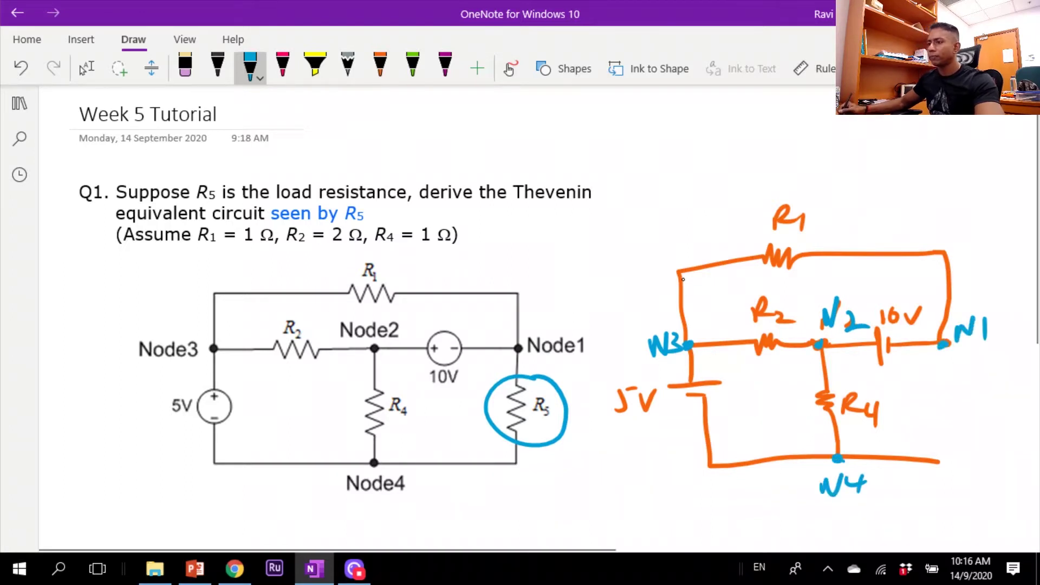
click(937, 462)
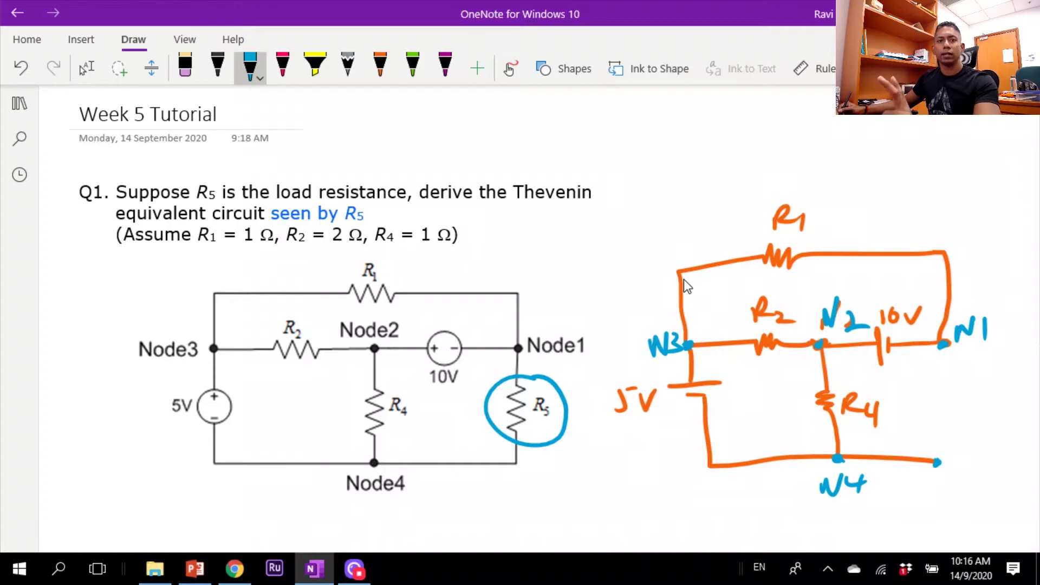
click(412, 66)
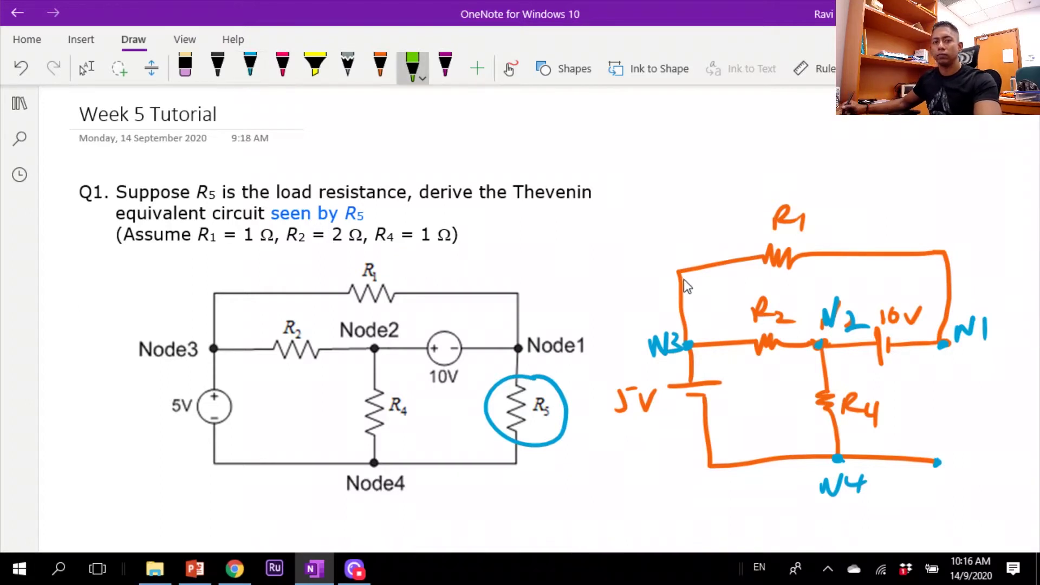
Draw a green VTH arrow across the open terminals where R5 was removed.
mouse_move(967, 471)
mouse_down()
mouse_move(960, 405)
mouse_move(923, 404)
mouse_move(957, 496)
mouse_move(964, 480)
mouse_move(998, 508)
mouse_up()
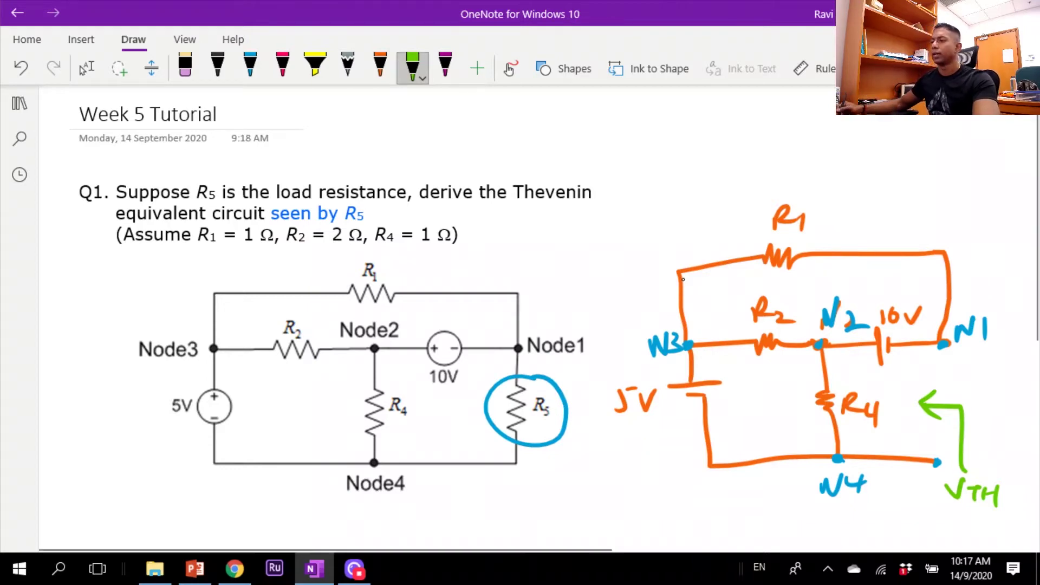
click(282, 68)
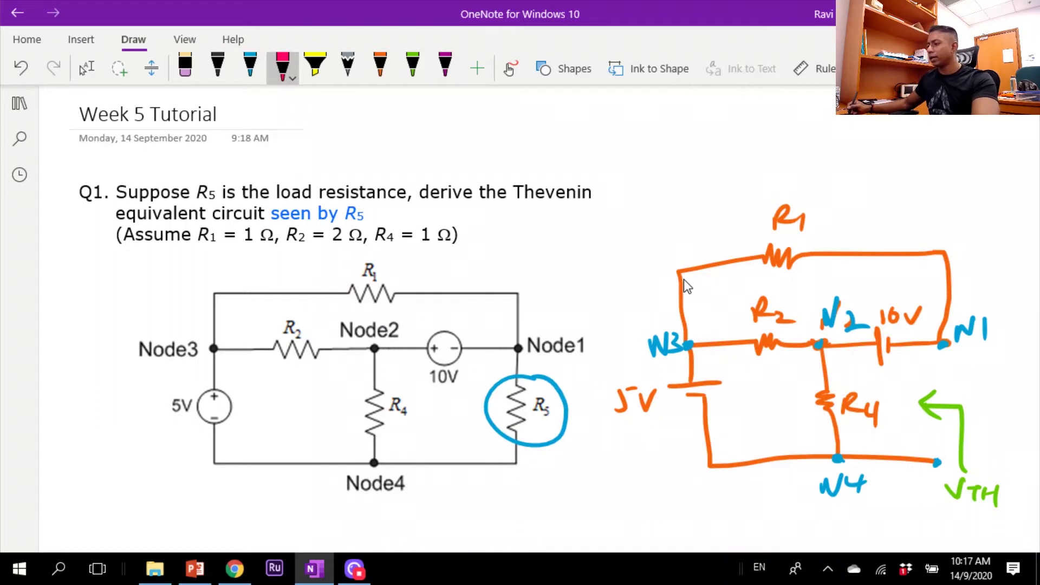
Draw a pink ground symbol under node N4.
mouse_move(834, 463)
mouse_down()
mouse_move(793, 497)
mouse_move(806, 500)
mouse_up()
drag(786, 507, 801, 507)
drag(792, 513, 798, 512)
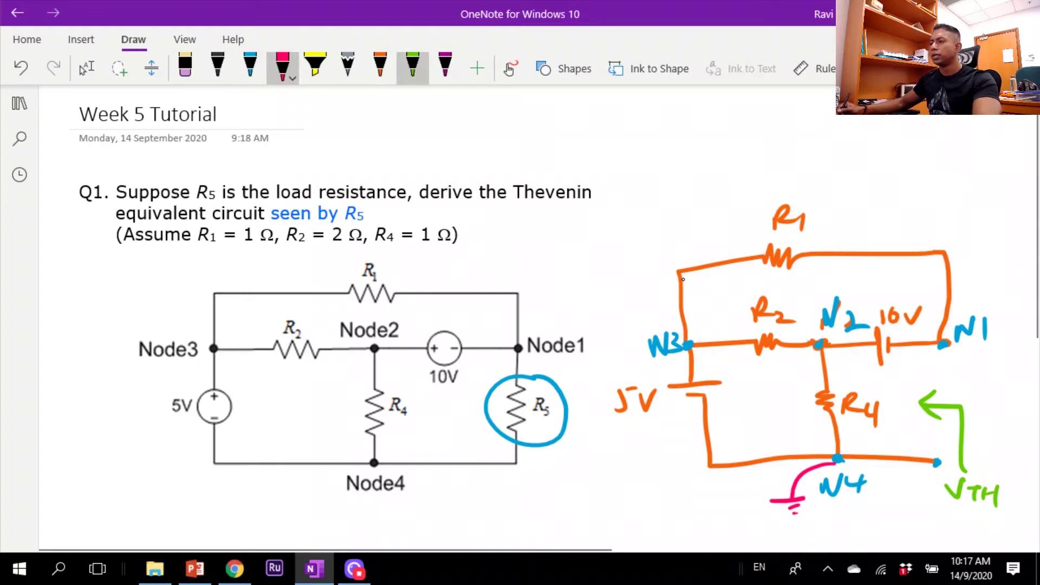
In purple, draw a dashed loop around N2 and 10V, plus current arrows on R2, R4, R1.
click(444, 65)
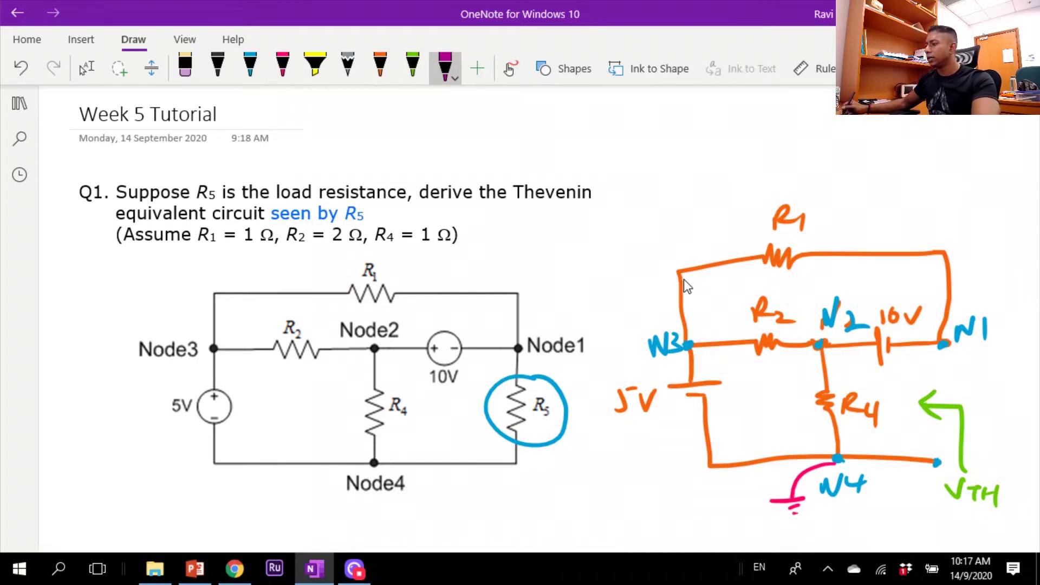
mouse_move(847, 287)
mouse_down()
mouse_move(800, 325)
mouse_move(829, 371)
mouse_move(941, 370)
mouse_move(959, 336)
mouse_move(920, 295)
mouse_up()
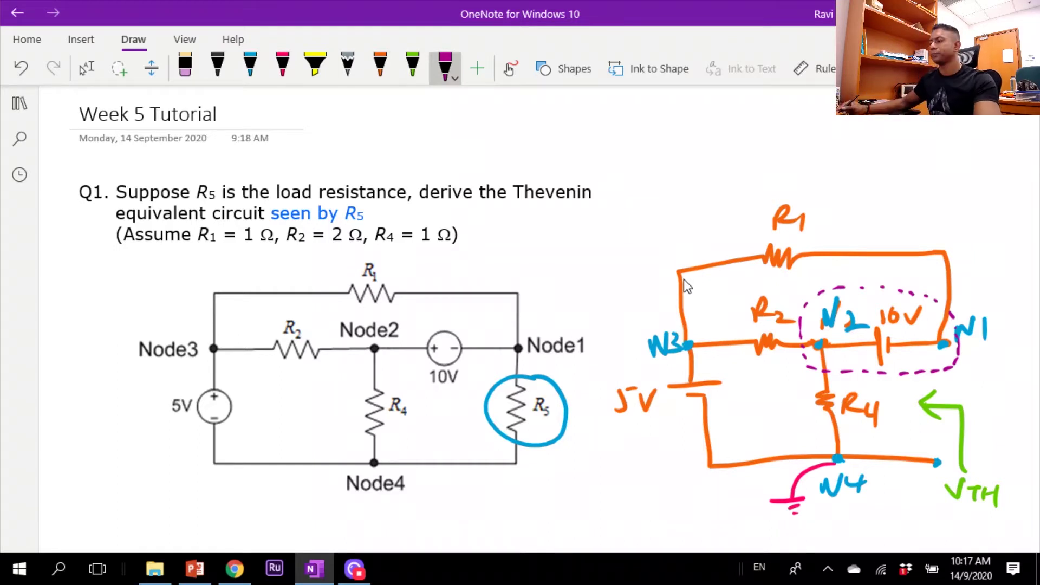
drag(722, 334, 719, 361)
mouse_move(815, 391)
mouse_down()
mouse_move(825, 379)
mouse_move(839, 388)
mouse_up()
mouse_move(935, 284)
mouse_down()
mouse_move(958, 290)
mouse_move(965, 277)
mouse_up()
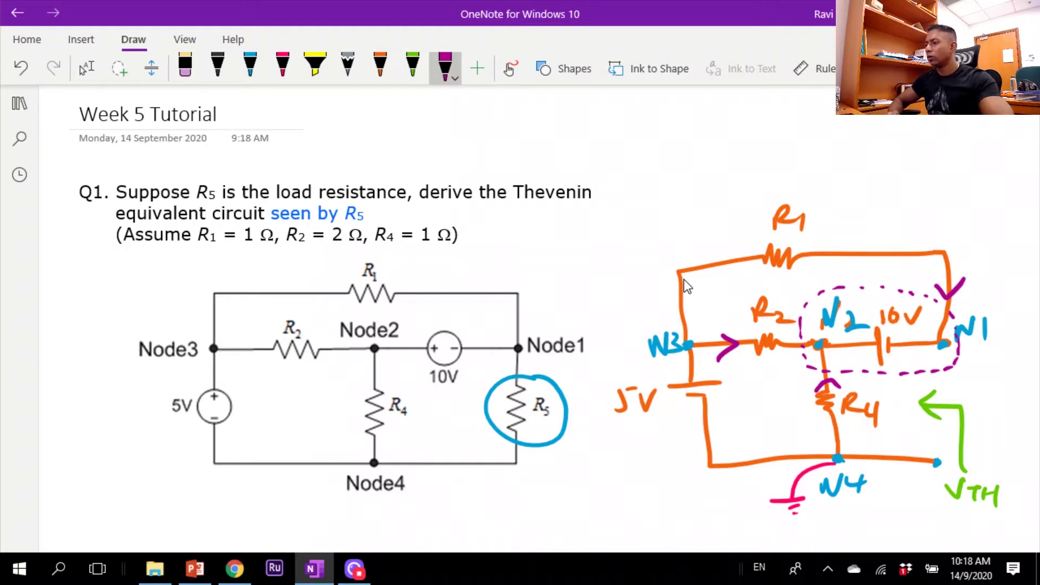
Retrace the current arrow on the wire right of N3 in red over the purple one.
key(Escape)
scroll(676, 223, down, 3)
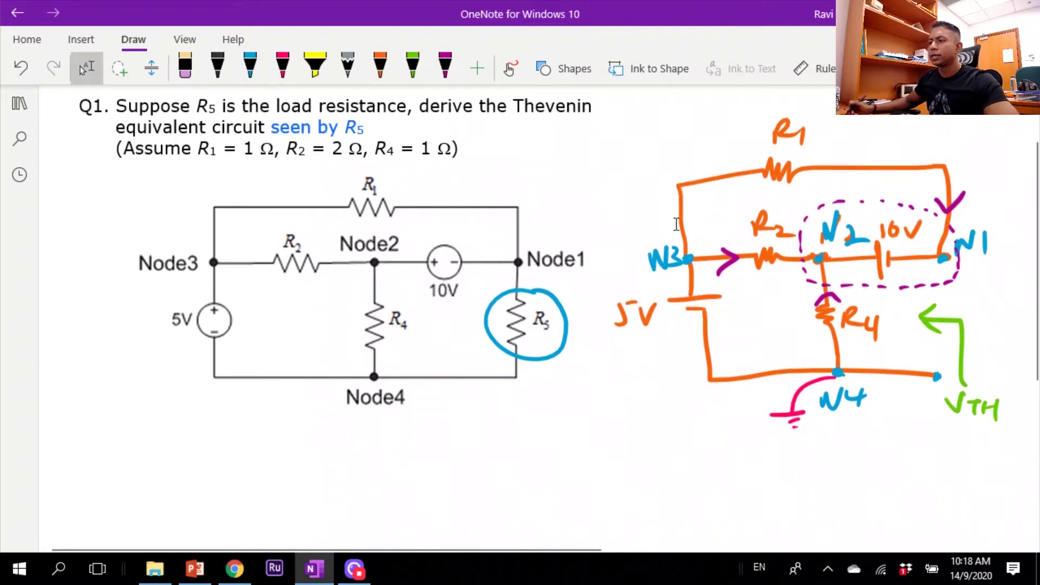
click(445, 66)
click(283, 67)
click(283, 67)
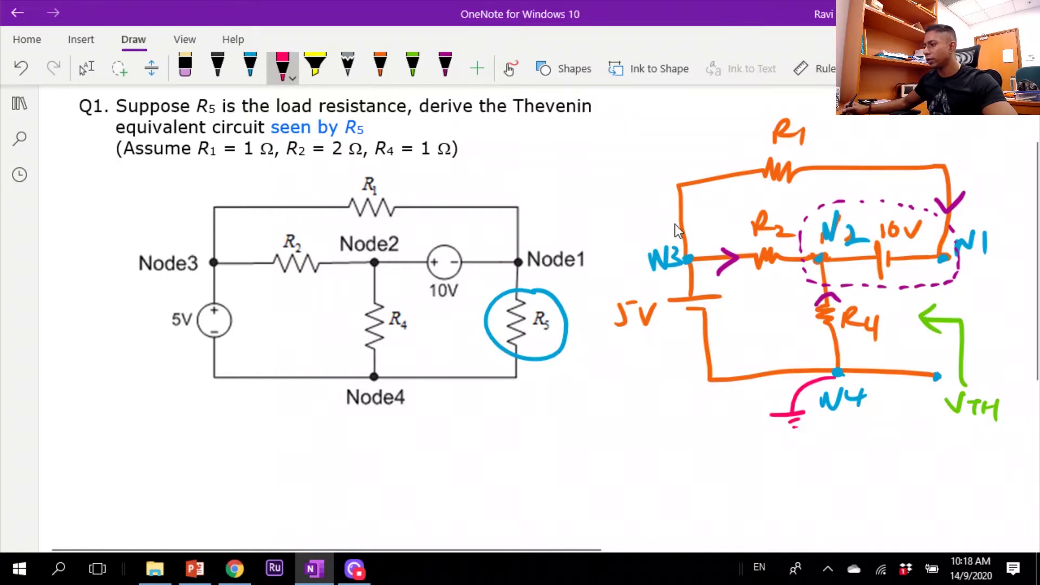
mouse_move(717, 248)
mouse_down()
mouse_move(736, 258)
mouse_move(716, 274)
mouse_up()
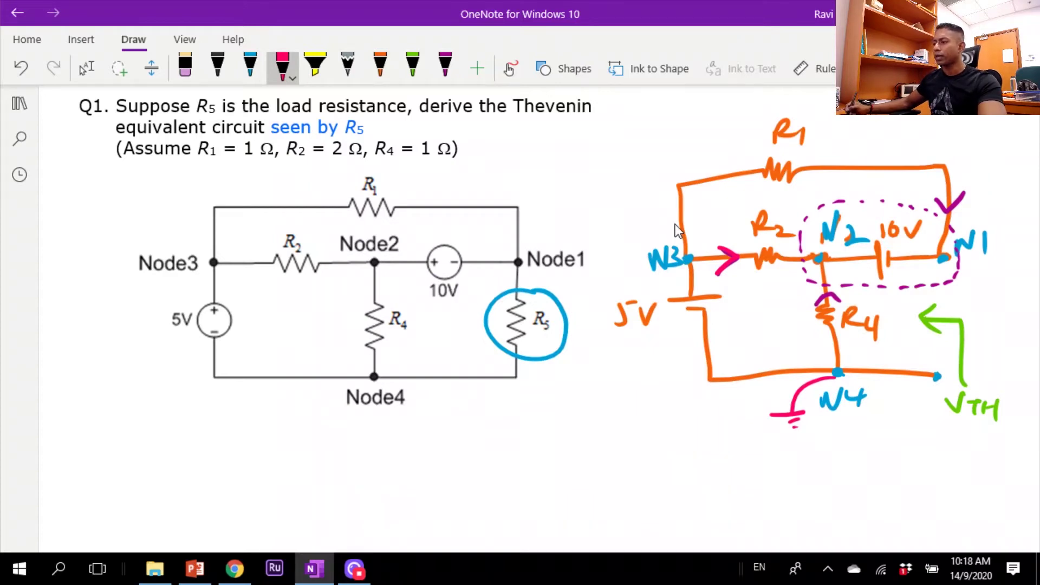
Write (N3−N2)/R2 + (N3−N1)/R1 in red below the schematic.
mouse_move(120, 457)
mouse_down()
mouse_move(152, 429)
mouse_move(162, 450)
mouse_move(153, 454)
mouse_move(186, 440)
mouse_move(196, 453)
mouse_move(212, 434)
mouse_move(239, 451)
mouse_up()
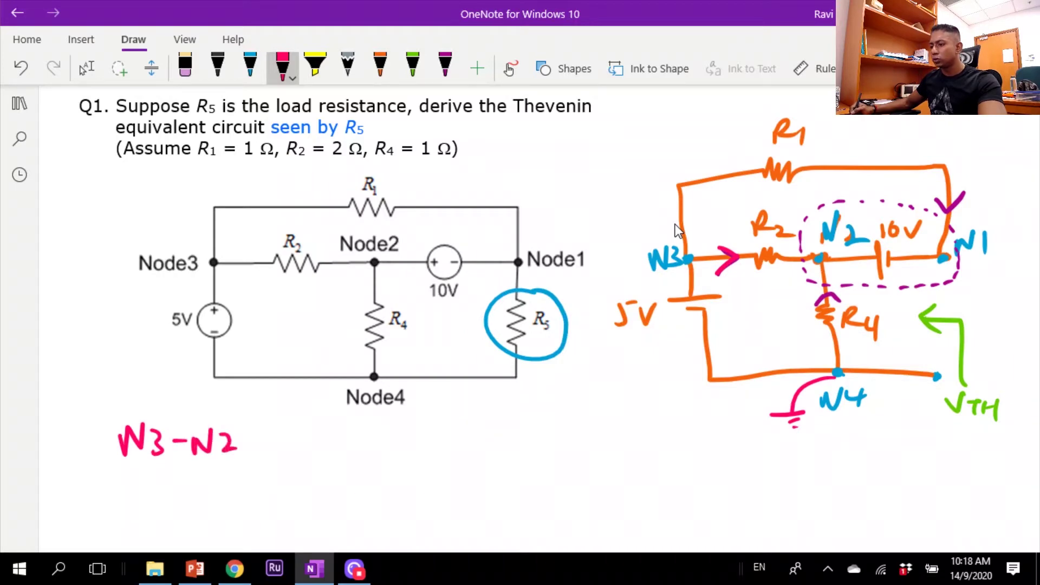
drag(121, 472, 259, 464)
drag(163, 489, 161, 509)
drag(163, 481, 189, 506)
mouse_move(186, 493)
mouse_down()
mouse_move(193, 507)
mouse_move(212, 503)
mouse_up()
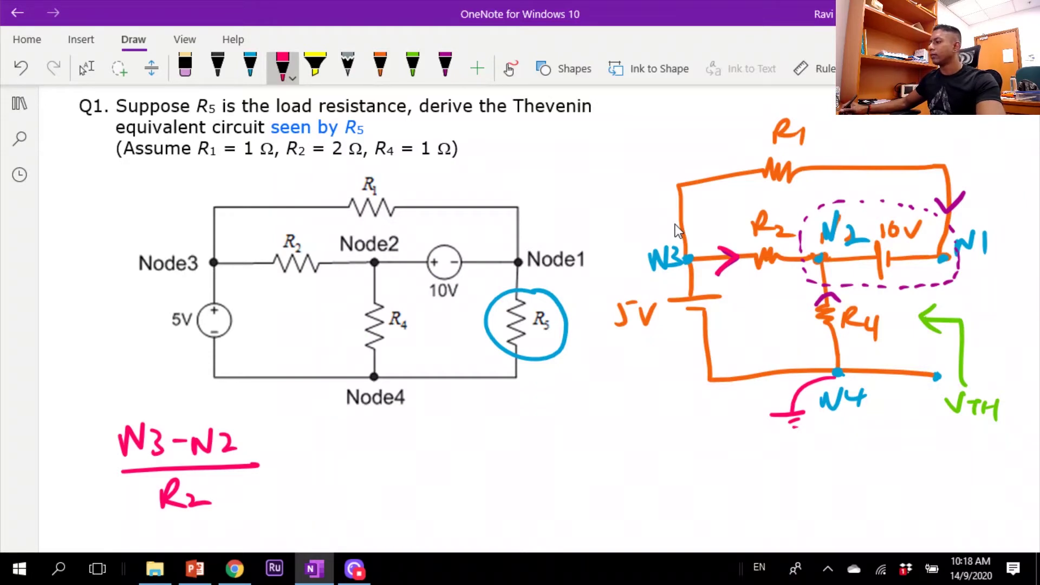
mouse_move(284, 453)
mouse_down()
mouse_move(283, 480)
mouse_move(297, 466)
mouse_up()
mouse_move(329, 443)
mouse_down()
mouse_move(342, 463)
mouse_move(344, 444)
mouse_move(361, 461)
mouse_move(352, 464)
mouse_move(379, 449)
mouse_up()
mouse_move(381, 440)
mouse_down()
mouse_move(380, 462)
mouse_move(394, 438)
mouse_up()
drag(407, 433, 405, 464)
drag(320, 477, 429, 462)
mouse_move(374, 481)
mouse_down()
mouse_move(373, 502)
mouse_move(393, 501)
mouse_up()
drag(400, 484, 401, 509)
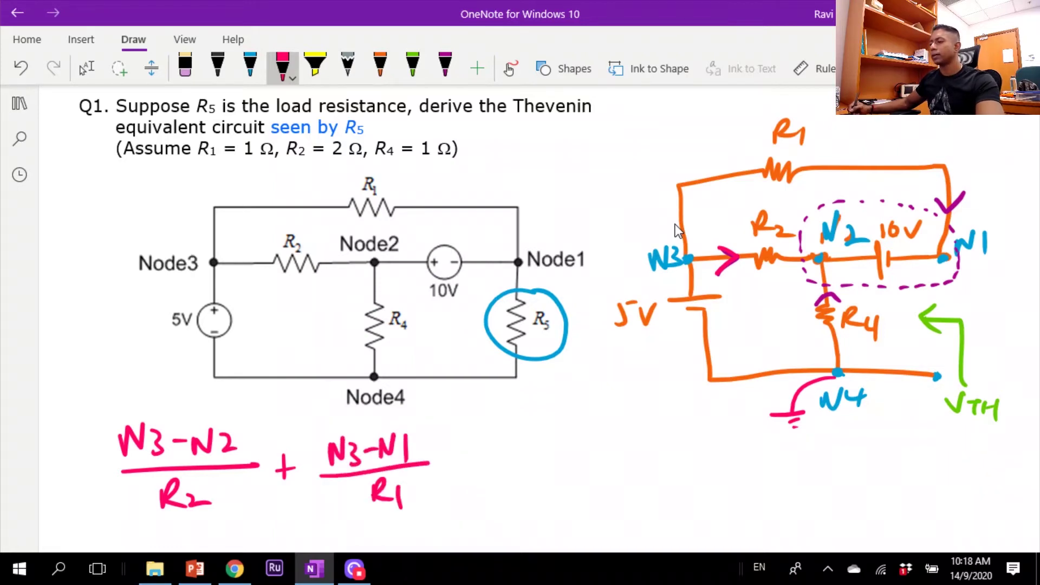
Complete the equation with + (N4−N2)/R4 = 0.
drag(461, 452, 460, 475)
mouse_move(452, 465)
mouse_down()
mouse_move(499, 455)
mouse_move(517, 436)
mouse_up()
mouse_move(536, 442)
mouse_down()
mouse_move(534, 461)
mouse_move(561, 444)
mouse_up()
mouse_move(563, 437)
mouse_down()
mouse_move(562, 451)
mouse_move(582, 428)
mouse_move(604, 450)
mouse_up()
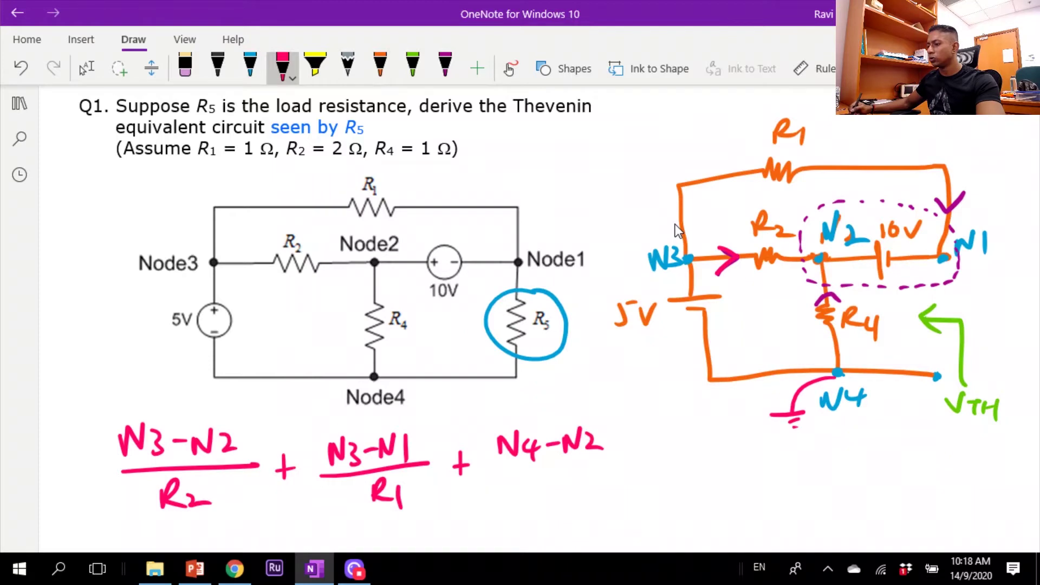
drag(502, 472, 608, 463)
drag(543, 486, 544, 502)
mouse_move(543, 486)
mouse_down()
mouse_move(558, 501)
mouse_move(592, 491)
mouse_move(585, 494)
mouse_up()
drag(624, 464, 644, 470)
mouse_move(663, 457)
mouse_down()
mouse_move(678, 461)
mouse_move(661, 458)
mouse_up()
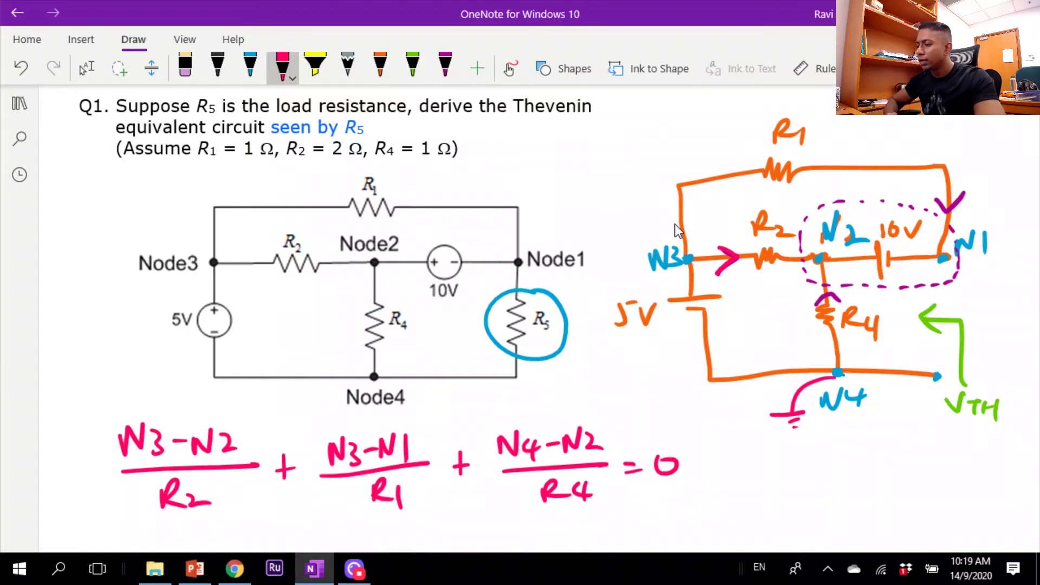
scroll(677, 231, down, 3)
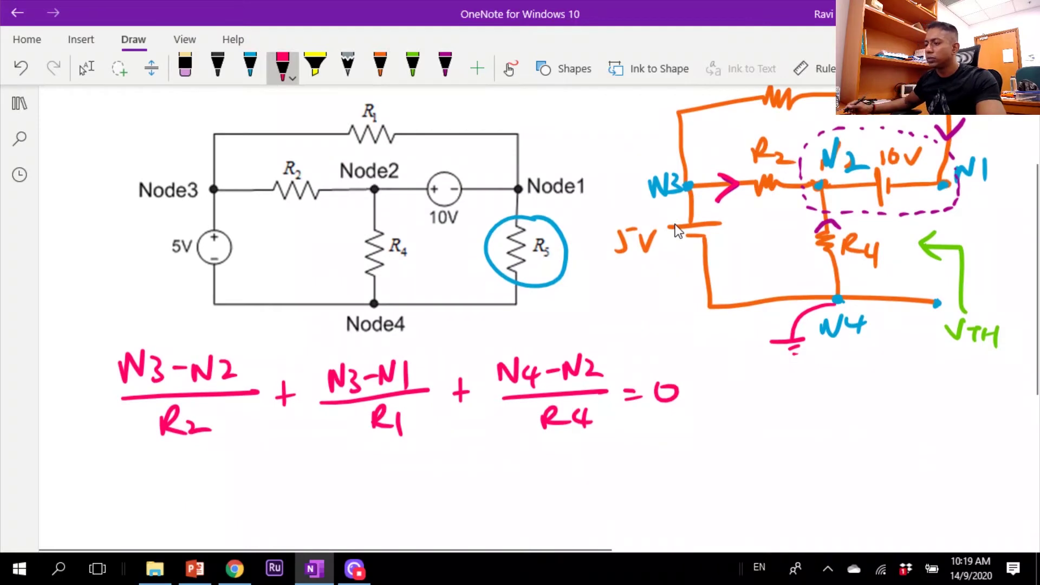
Write N3=5V and N4=0V in blue at the lower right of the page.
click(250, 66)
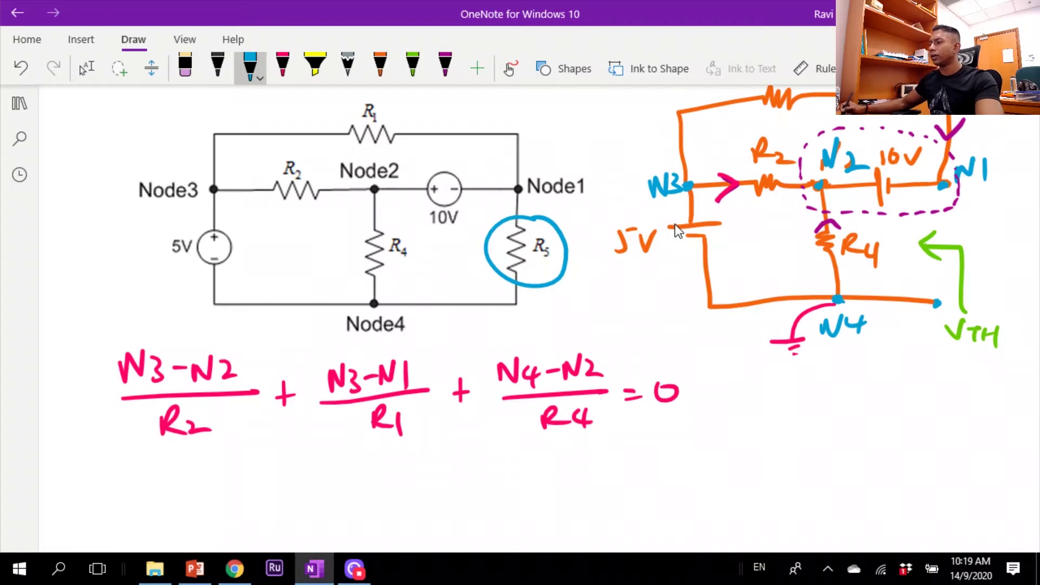
mouse_move(864, 401)
mouse_down()
mouse_move(864, 417)
mouse_move(883, 393)
mouse_up()
mouse_move(888, 396)
mouse_down()
mouse_move(898, 405)
mouse_move(889, 416)
mouse_move(917, 415)
mouse_up()
click(908, 404)
click(908, 411)
drag(925, 395, 961, 388)
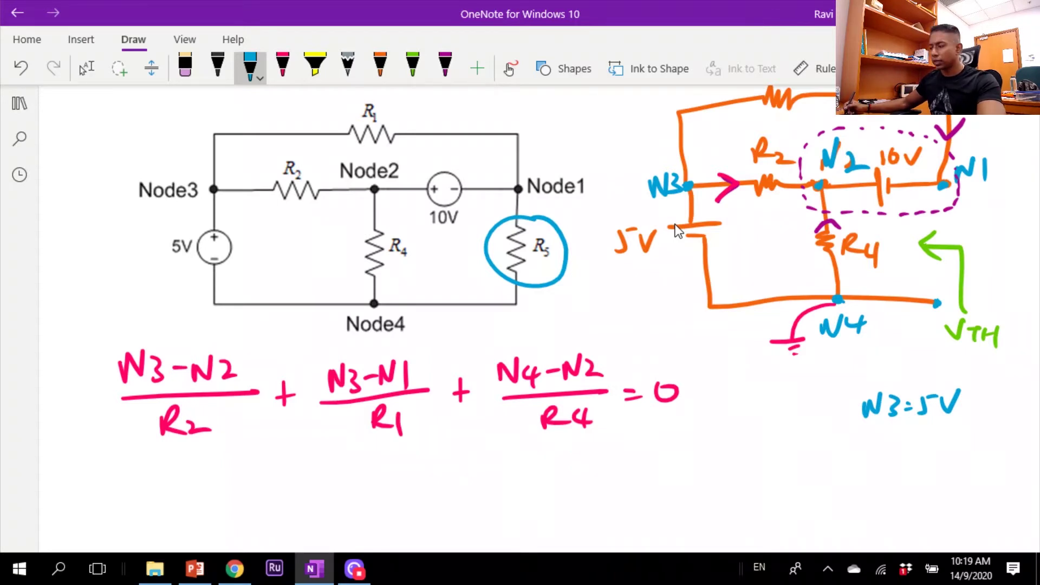
mouse_move(867, 456)
mouse_down()
mouse_move(887, 431)
mouse_move(898, 443)
mouse_up()
mouse_move(899, 433)
mouse_down()
mouse_move(900, 457)
mouse_move(922, 437)
mouse_up()
drag(911, 446, 921, 445)
mouse_move(935, 433)
mouse_down()
mouse_move(929, 445)
mouse_move(935, 434)
mouse_up()
drag(951, 428, 975, 420)
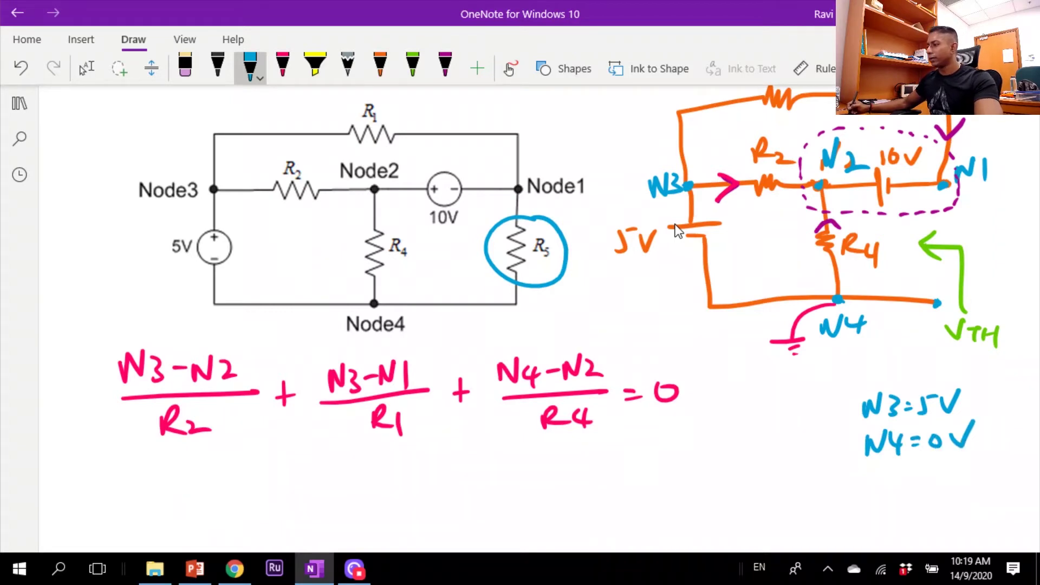
Add N1=V1 and N2=V1+10 below them.
mouse_move(865, 490)
mouse_down()
mouse_move(882, 473)
mouse_move(897, 488)
mouse_move(923, 474)
mouse_up()
drag(912, 482, 922, 481)
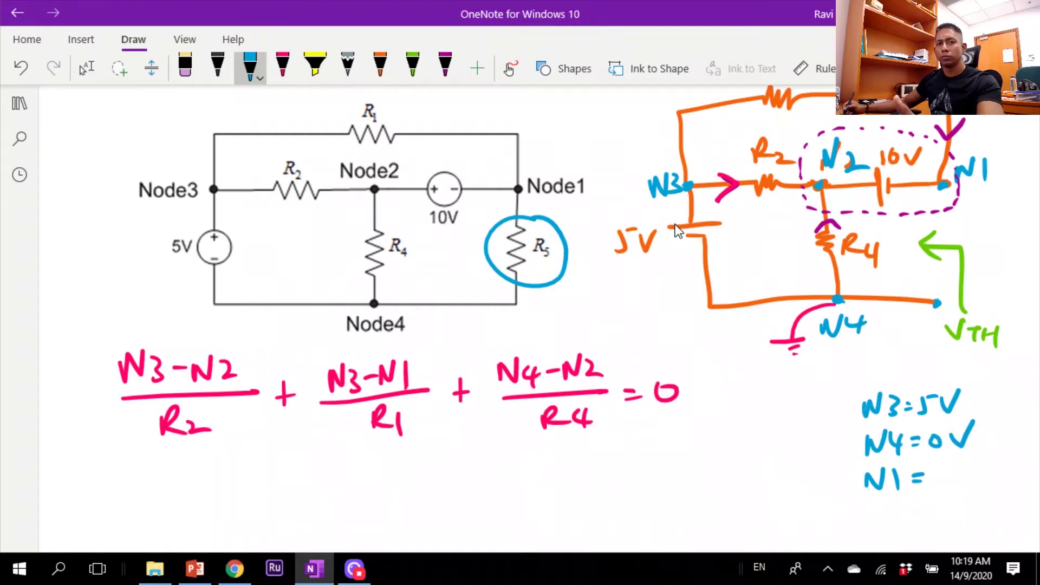
mouse_move(943, 462)
mouse_down()
mouse_move(962, 460)
mouse_move(971, 497)
mouse_up()
mouse_move(872, 507)
mouse_down()
mouse_move(873, 519)
mouse_move(889, 501)
mouse_move(909, 525)
mouse_move(922, 512)
mouse_up()
mouse_move(913, 521)
mouse_down()
mouse_move(942, 499)
mouse_move(949, 525)
mouse_move(963, 520)
mouse_up()
mouse_move(955, 514)
mouse_down()
mouse_move(981, 520)
mouse_move(993, 504)
mouse_up()
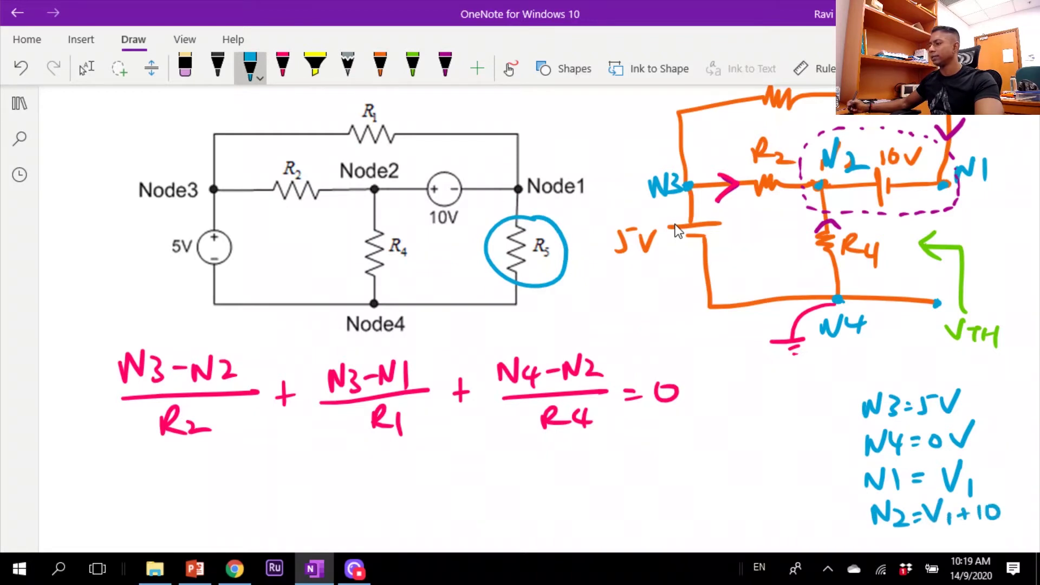